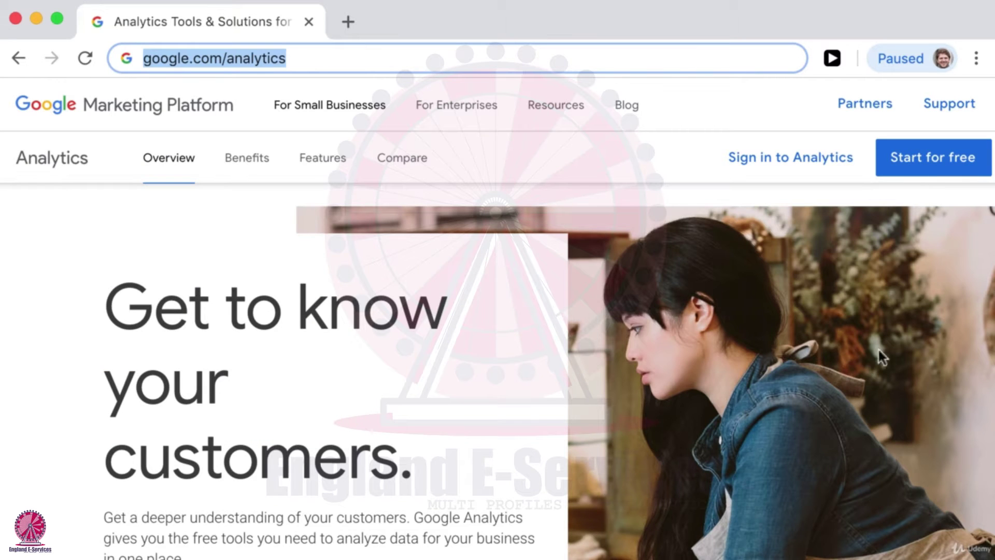
# Start using Analytics for free and look through the New Property form, including its account property limit
pyautogui.click(917, 169)
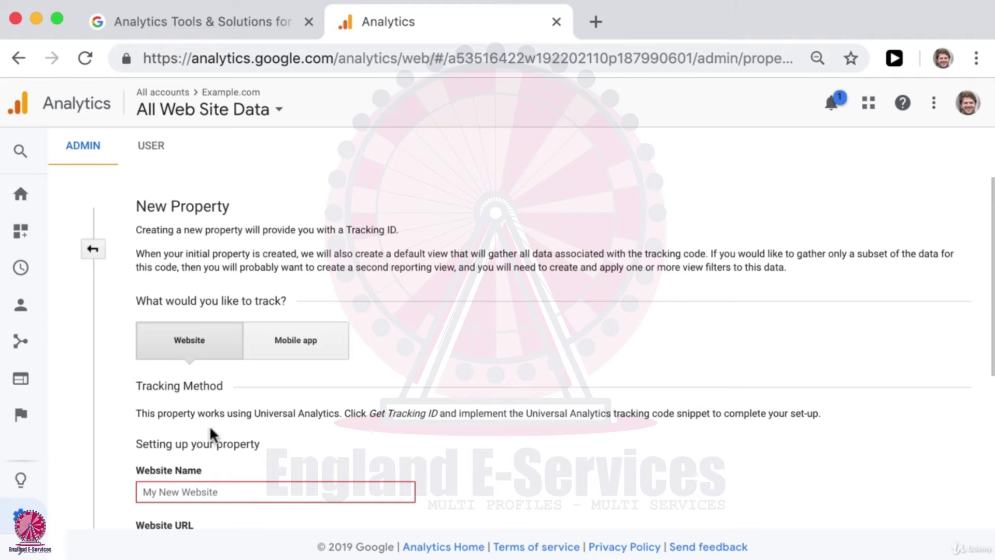
pyautogui.moveTo(135, 442); pyautogui.dragTo(273, 446)
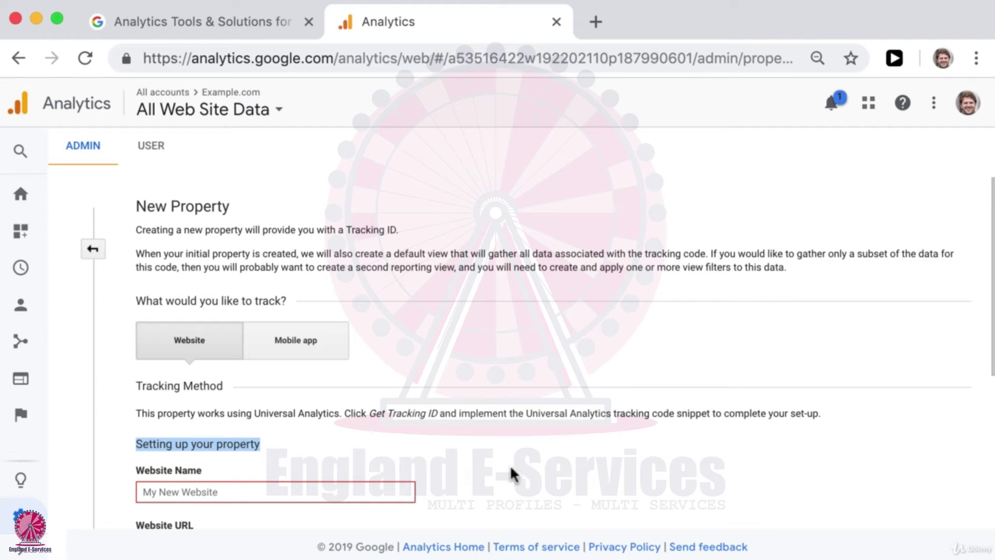
pyautogui.scroll(-3, 571, 465)
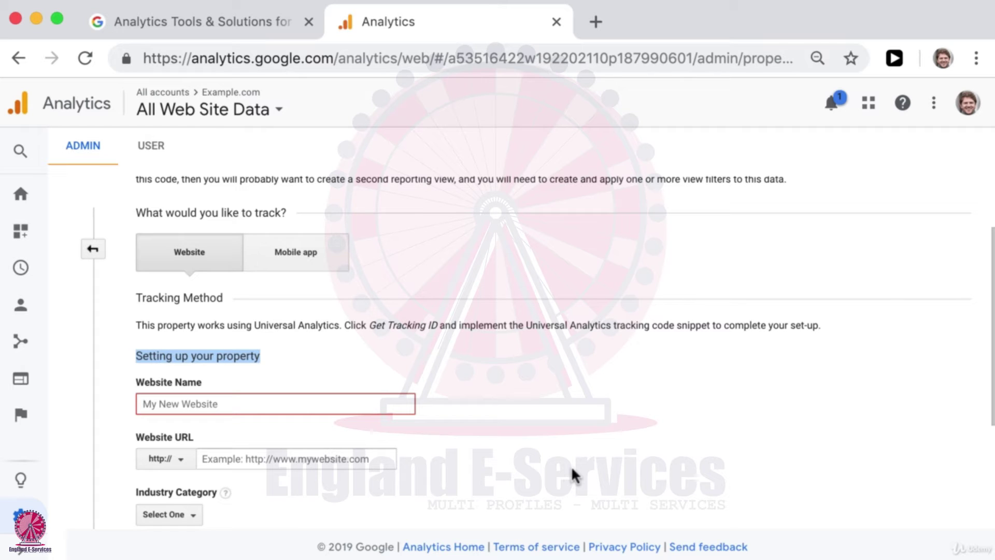
pyautogui.click(571, 465)
pyautogui.scroll(-4, 570, 465)
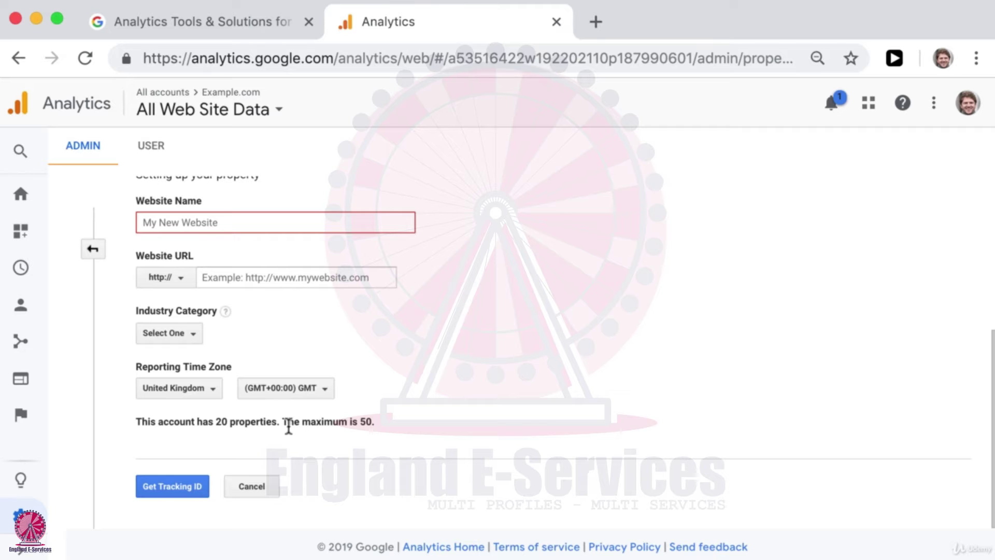
pyautogui.moveTo(283, 422); pyautogui.dragTo(370, 423)
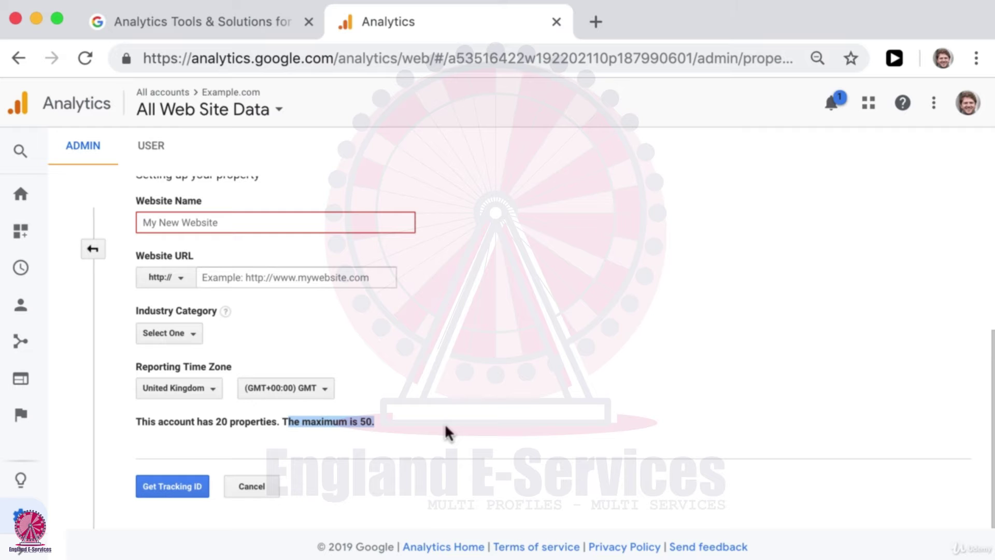
pyautogui.scroll(5, 445, 422)
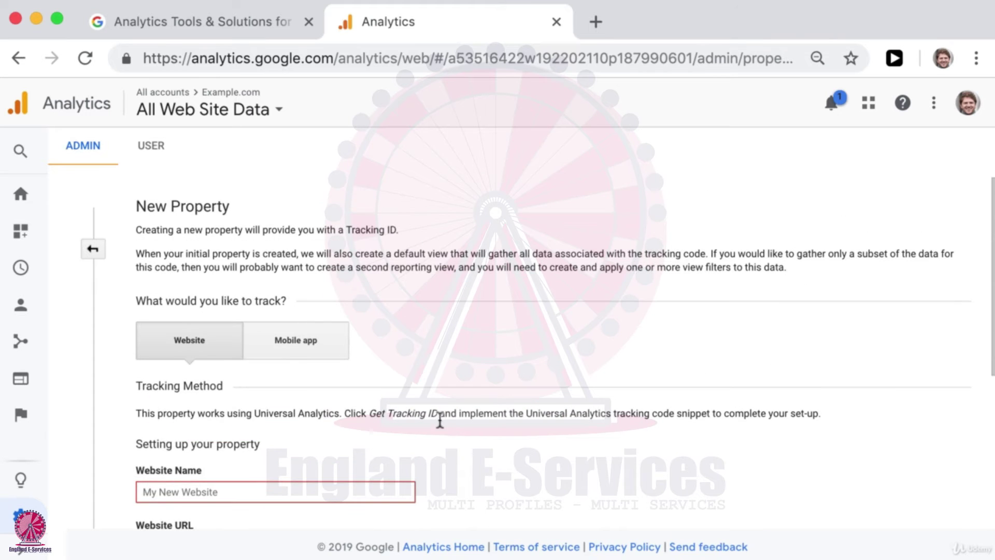
pyautogui.scroll(-1, 444, 424)
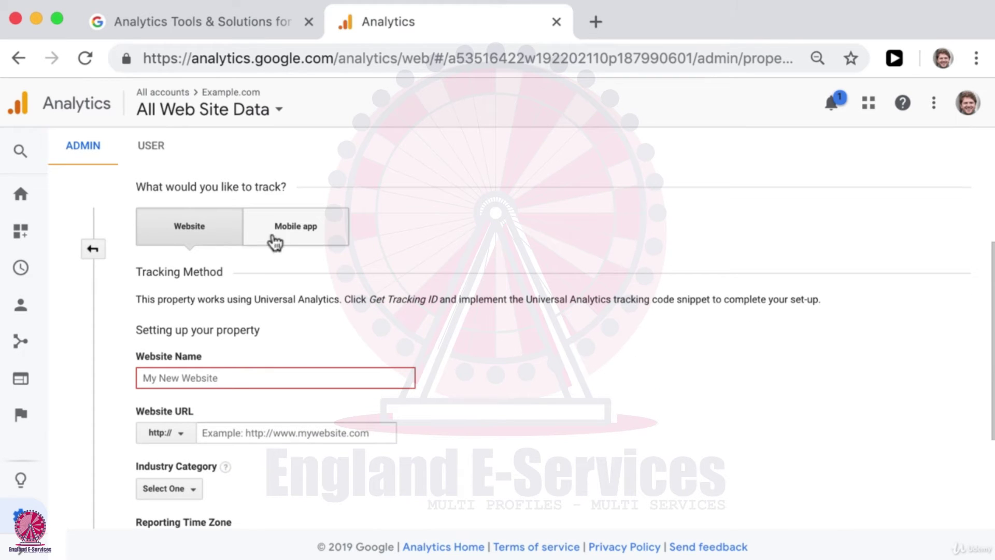
# Enter Example.com as the website name of the new property
pyautogui.click(207, 372)
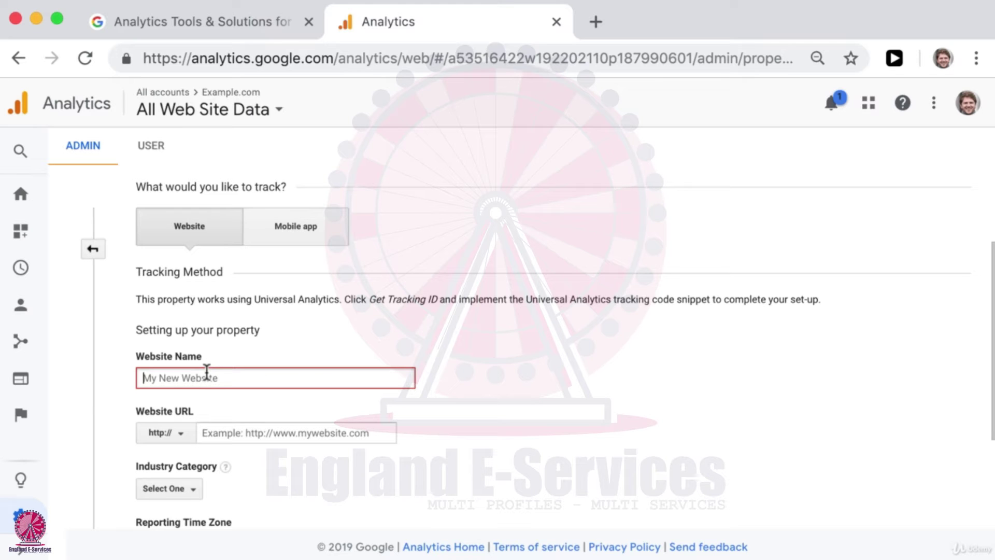
pyautogui.write('Exa')
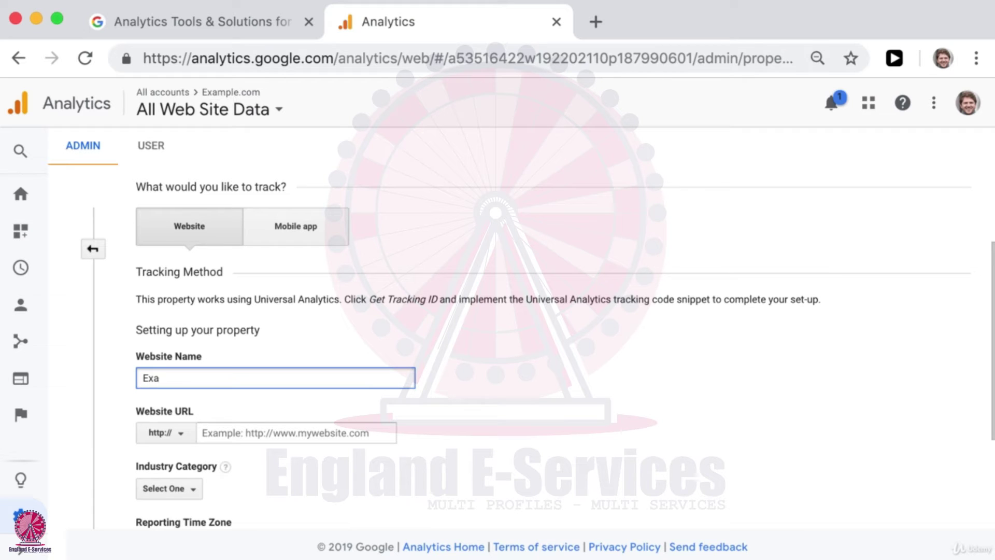
pyautogui.write('mples.com')
pyautogui.press('BackSpace')
pyautogui.press('BackSpace')
pyautogui.press('BackSpace')
pyautogui.press('BackSpace')
pyautogui.press('BackSpace')
pyautogui.write('.com')
pyautogui.moveTo(208, 378); pyautogui.dragTo(114, 376)
pyautogui.hotkey('ctrl', 'c')
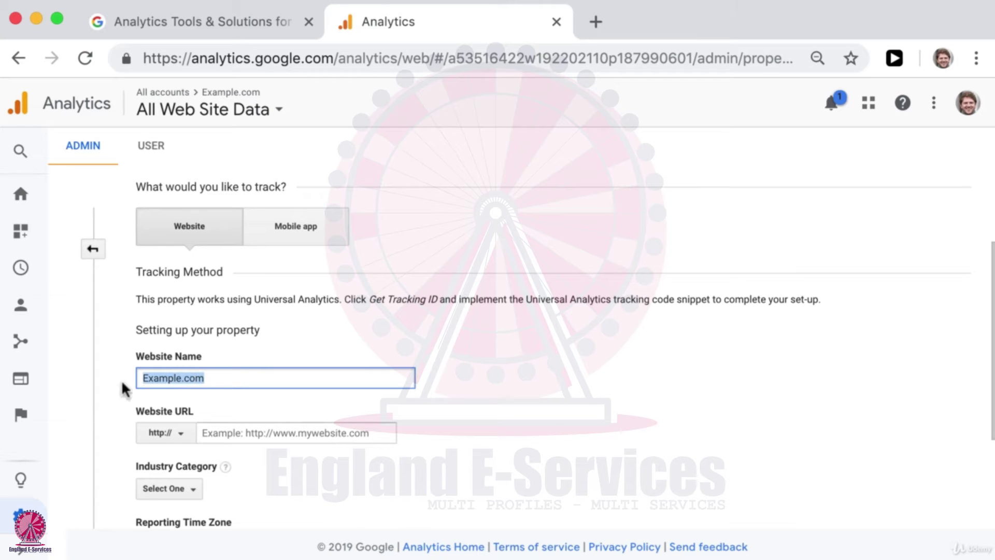
pyautogui.click(284, 430)
pyautogui.hotkey('ctrl', 'v')
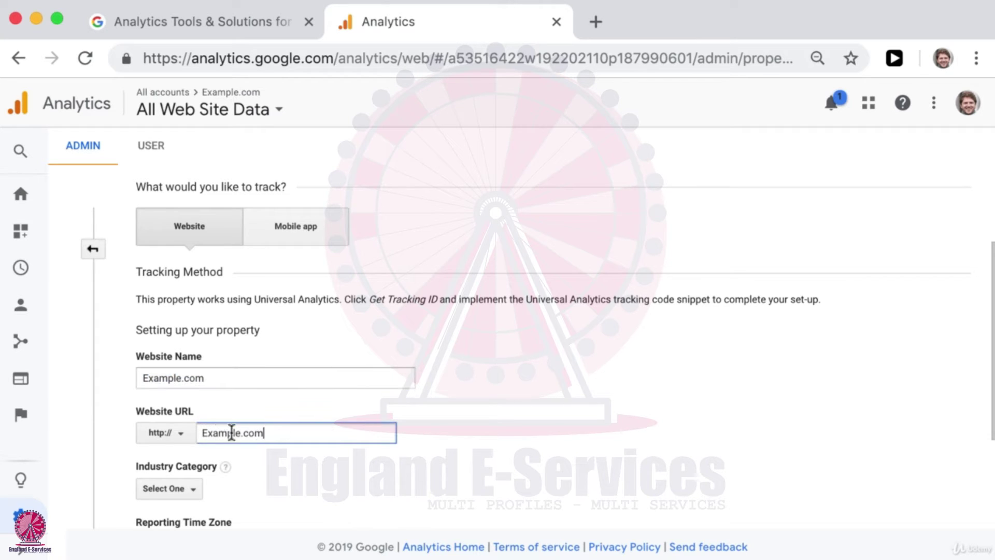
pyautogui.click(203, 432)
pyautogui.write('www.')
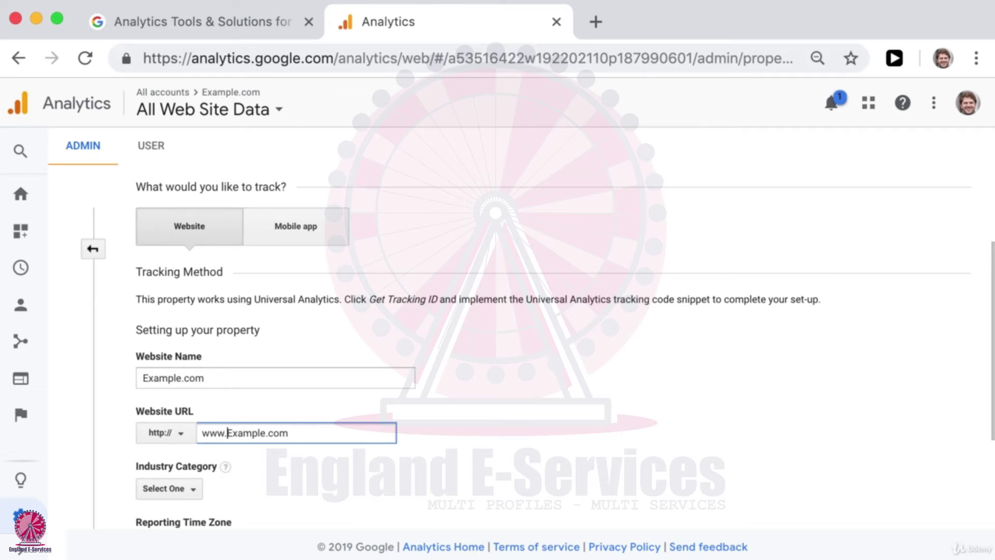
# Find the industry category with the search term "jobs" and set it to Jobs and Education
pyautogui.scroll(-1, 202, 433)
pyautogui.scroll(-2, 200, 381)
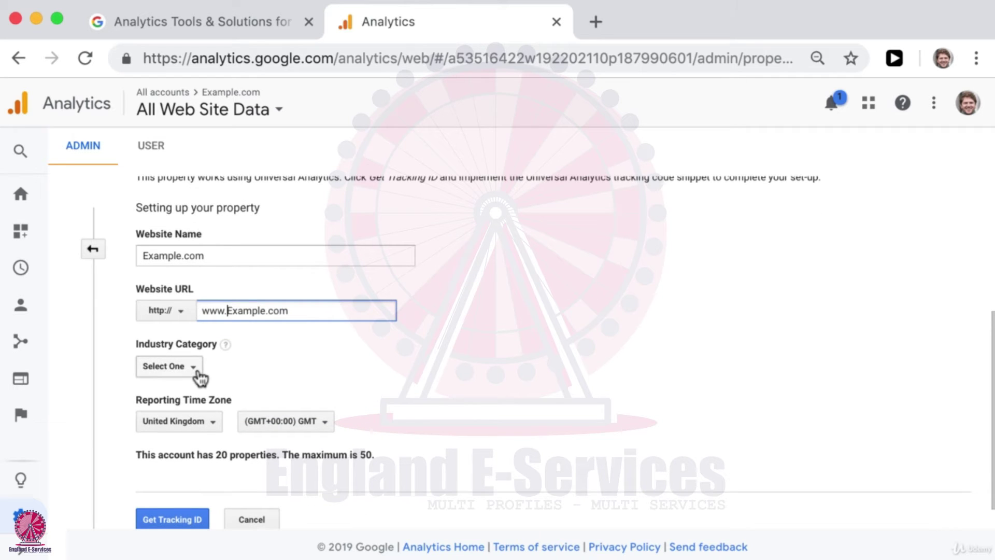
pyautogui.click(198, 371)
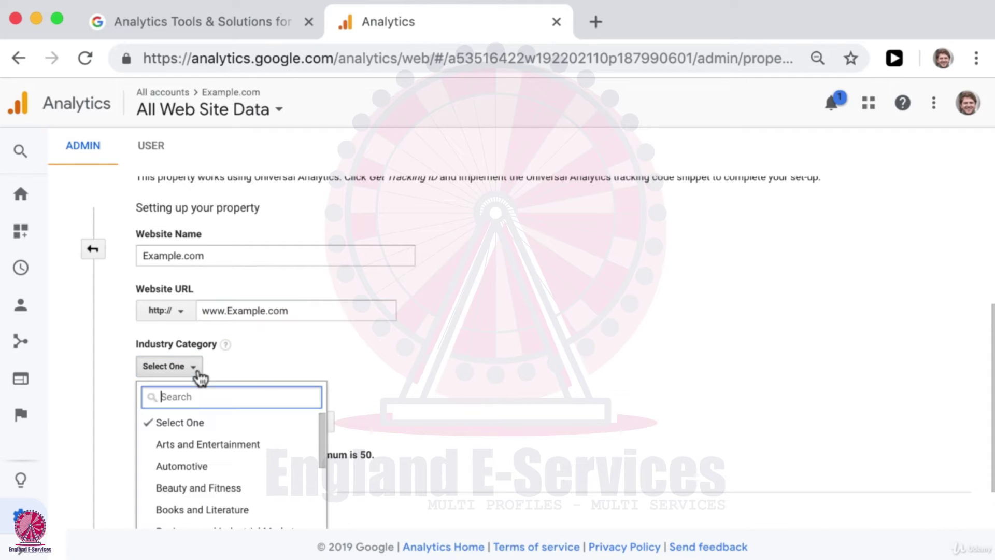
pyautogui.write('jobs')
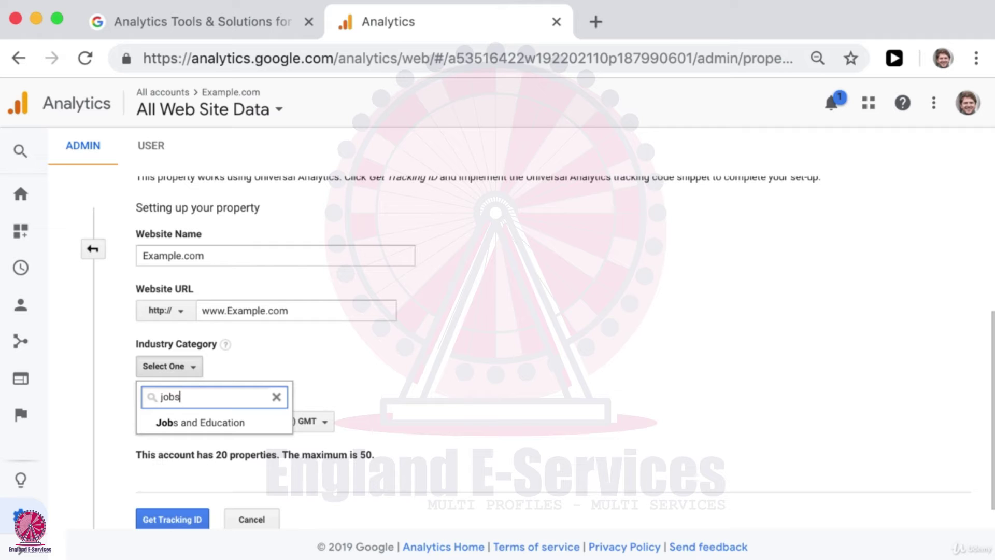
pyautogui.click(207, 423)
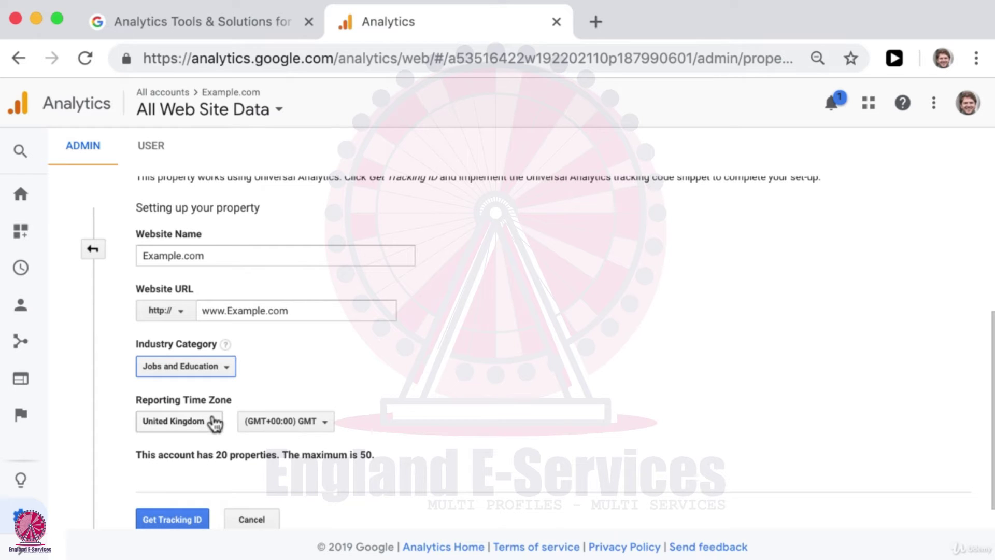
# Set the reporting time zone country to Ireland and create the property to get its tracking ID
pyautogui.scroll(-1, 228, 424)
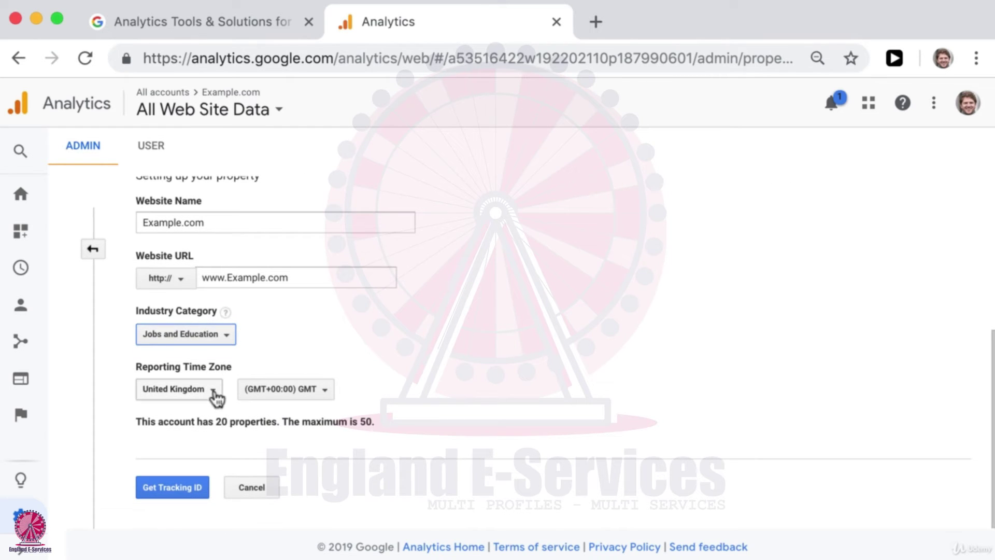
pyautogui.click(215, 394)
pyautogui.write('Ireland')
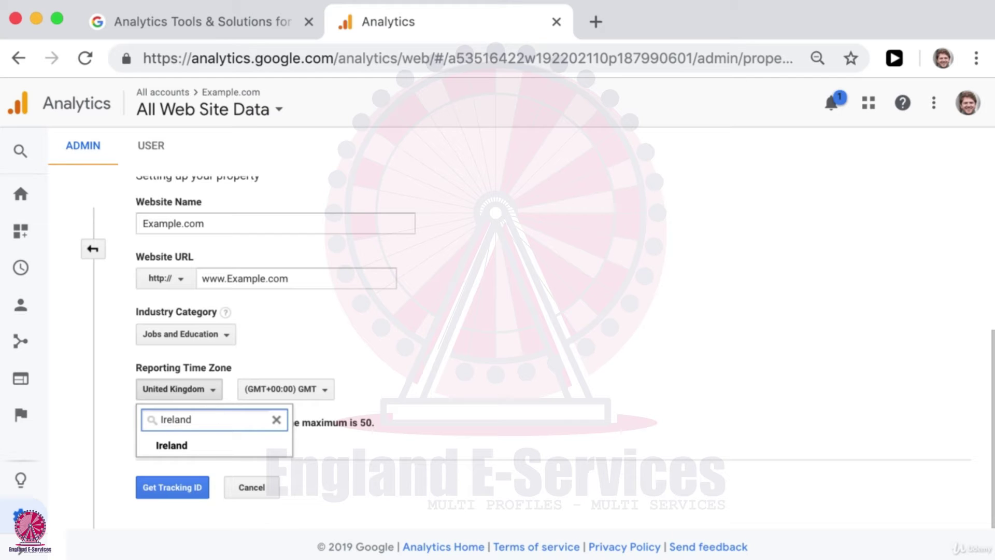
pyautogui.click(210, 449)
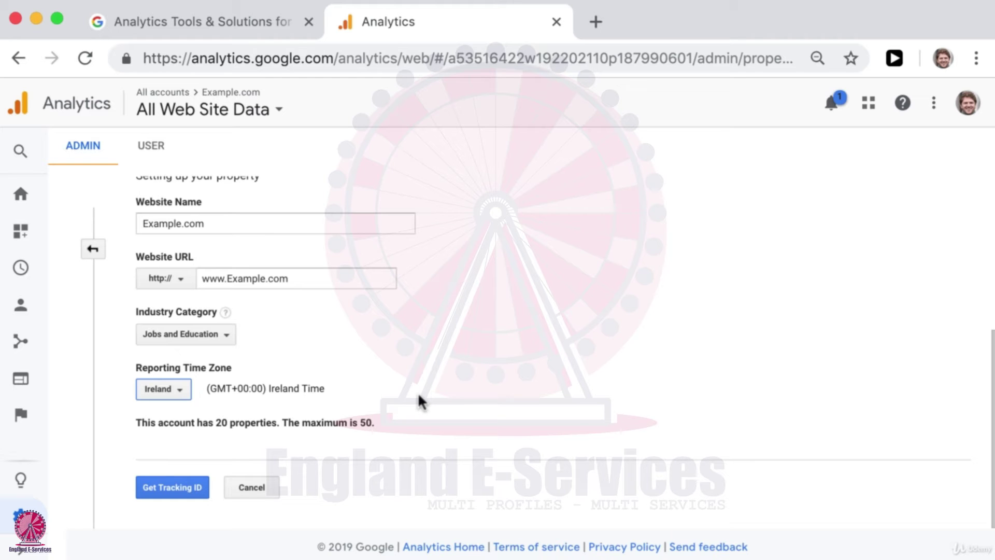
pyautogui.click(181, 487)
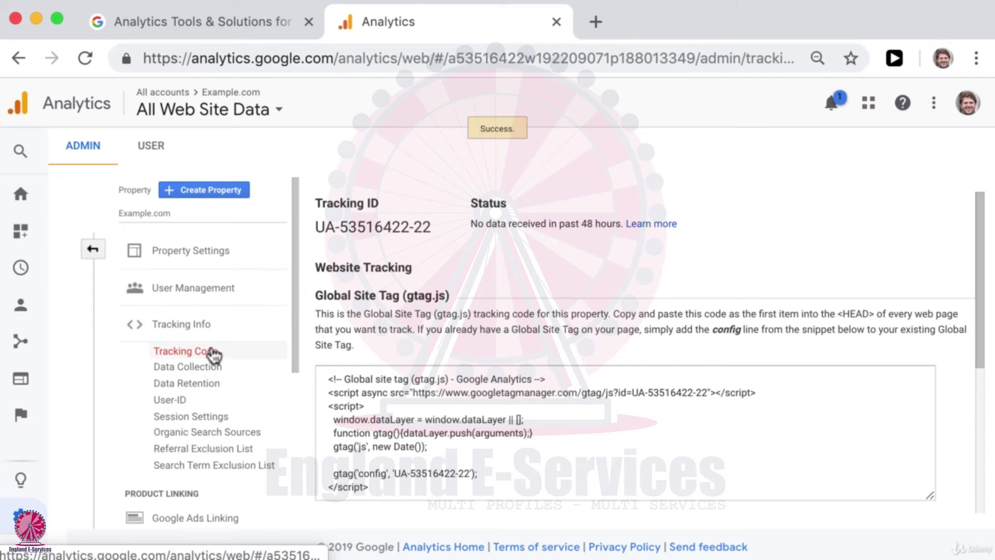
# Open the property's Tracking Code page and highlight the tracking ID for review
pyautogui.click(216, 353)
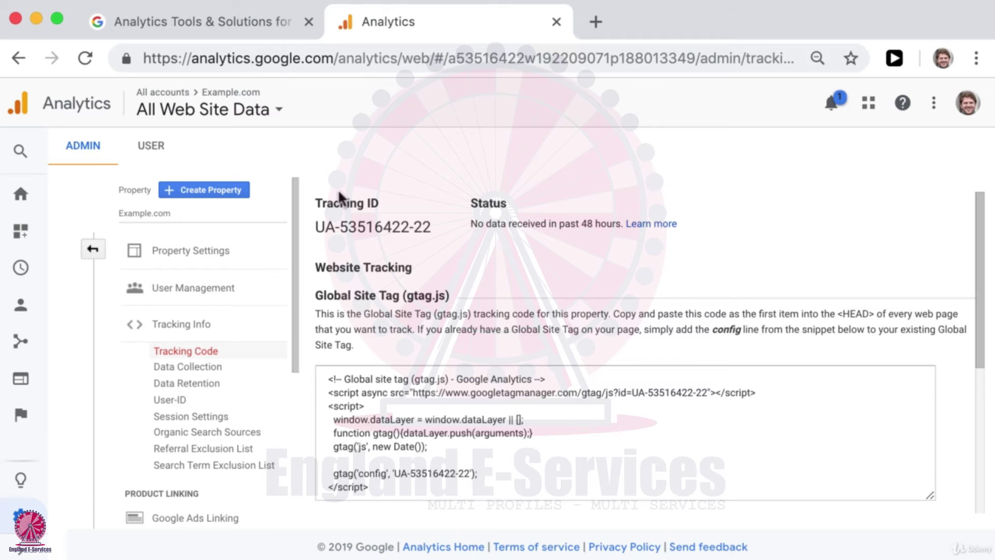
pyautogui.moveTo(315, 228); pyautogui.dragTo(422, 229)
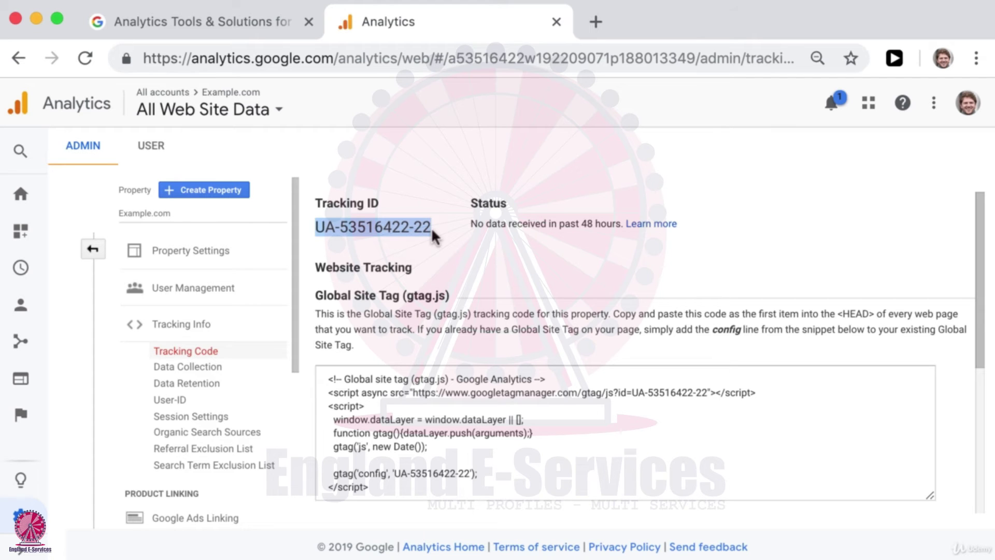
pyautogui.moveTo(316, 226); pyautogui.dragTo(443, 228)
pyautogui.scroll(-3, 511, 335)
pyautogui.scroll(2, 511, 336)
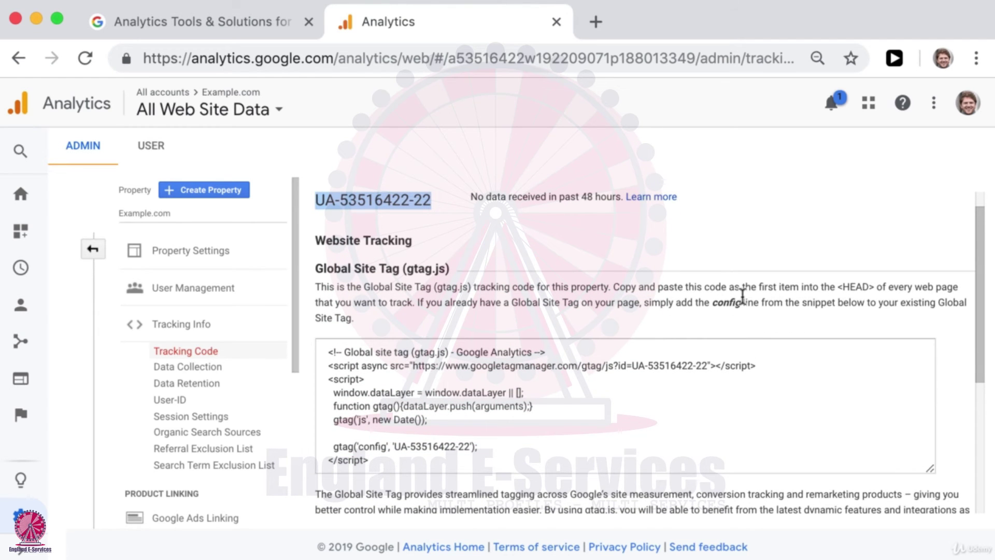
# Review the Global Site Tag installation instructions and select the entire gtag.js tracking snippet
pyautogui.moveTo(614, 288); pyautogui.dragTo(855, 287)
pyautogui.moveTo(897, 287); pyautogui.dragTo(415, 302)
pyautogui.moveTo(328, 357); pyautogui.dragTo(374, 463)
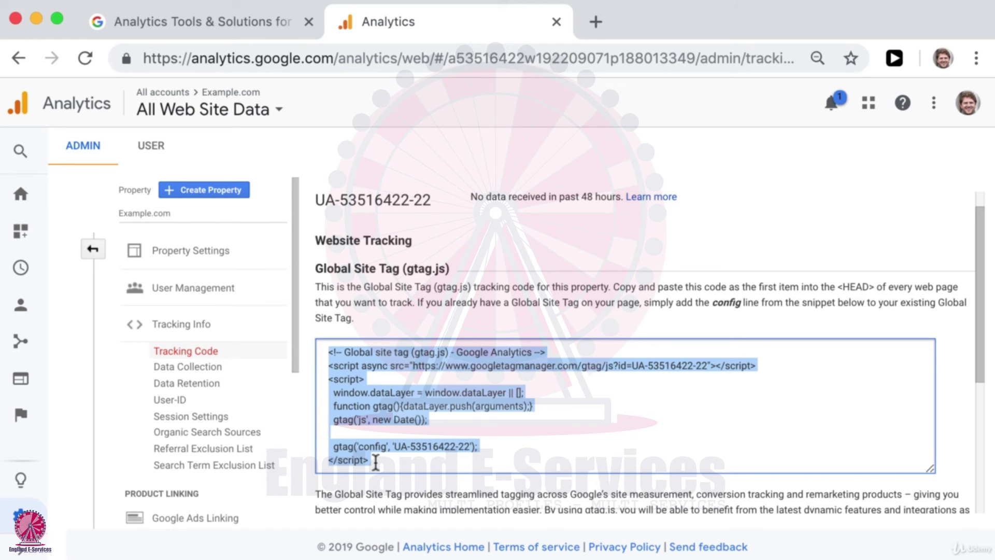
pyautogui.scroll(1, 437, 455)
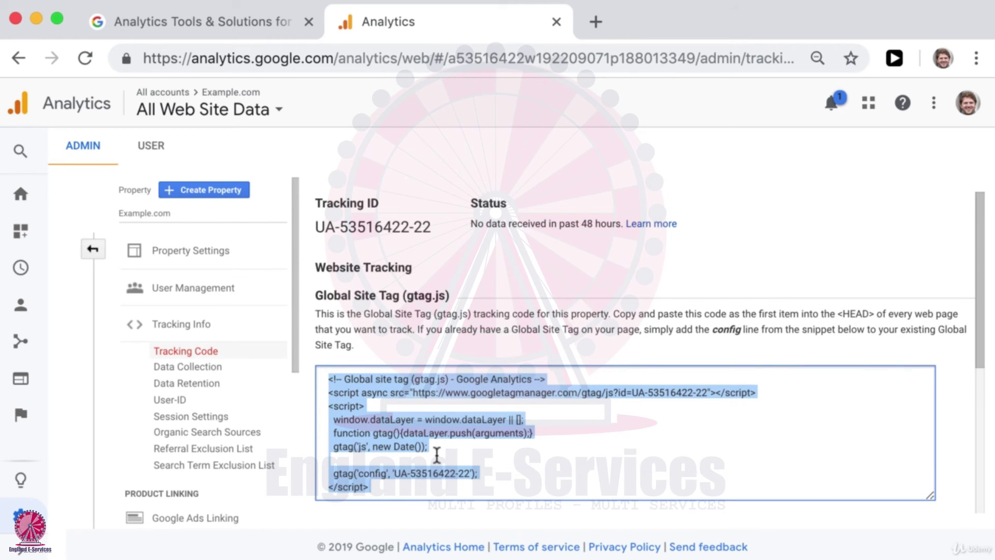
# Examine the Google Tag Manager section beneath the tracking snippet, highlighting its heading and the text about adding tags
pyautogui.scroll(-3, 437, 455)
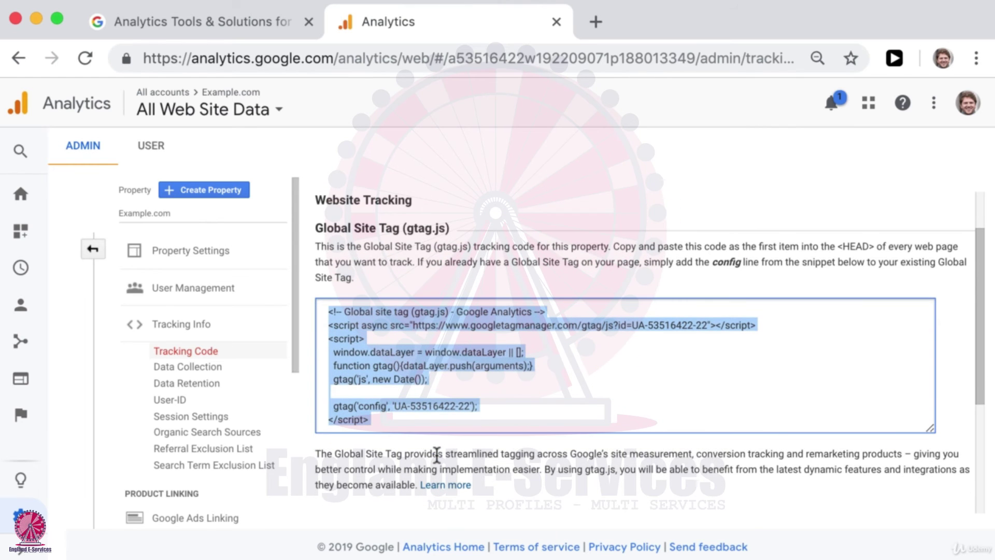
pyautogui.scroll(-6, 436, 454)
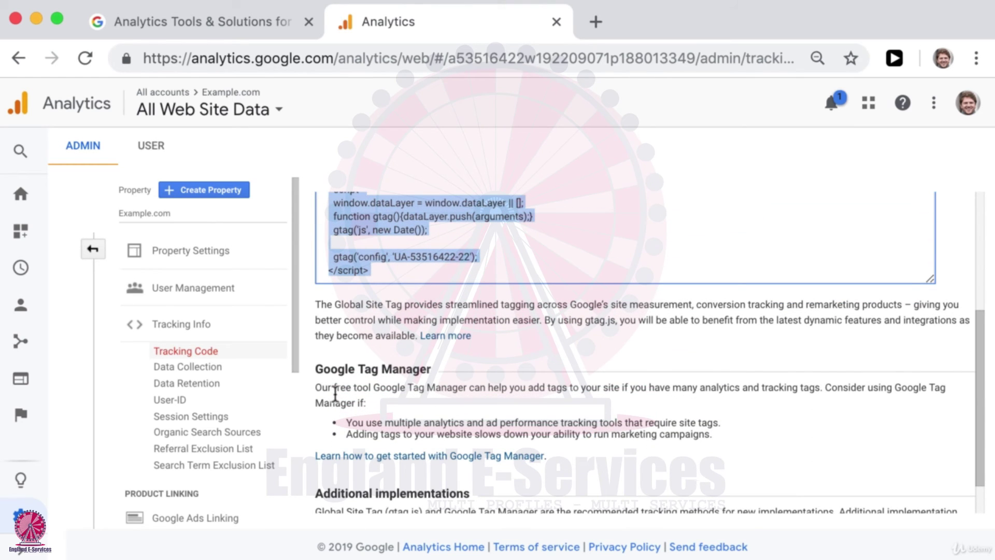
pyautogui.moveTo(316, 369); pyautogui.dragTo(430, 369)
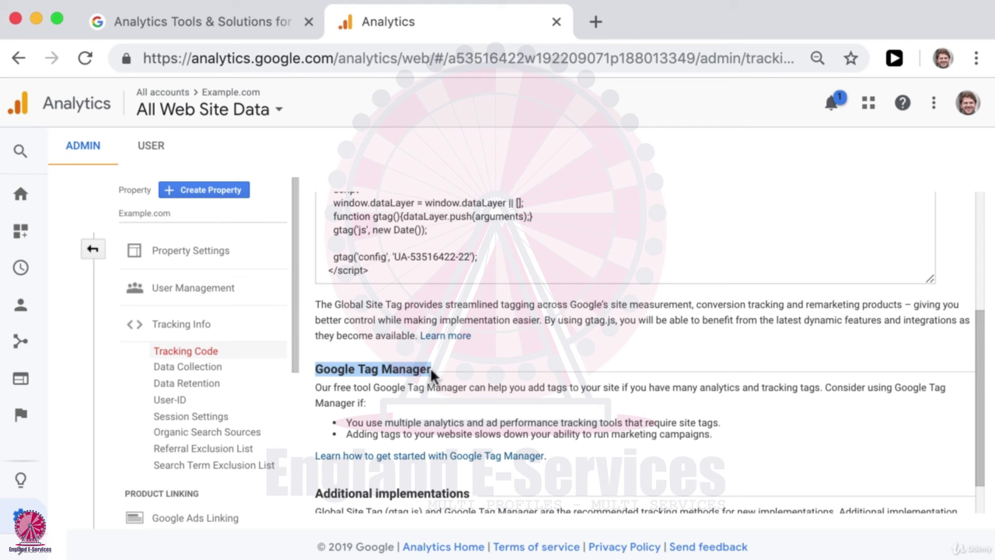
pyautogui.click(414, 391)
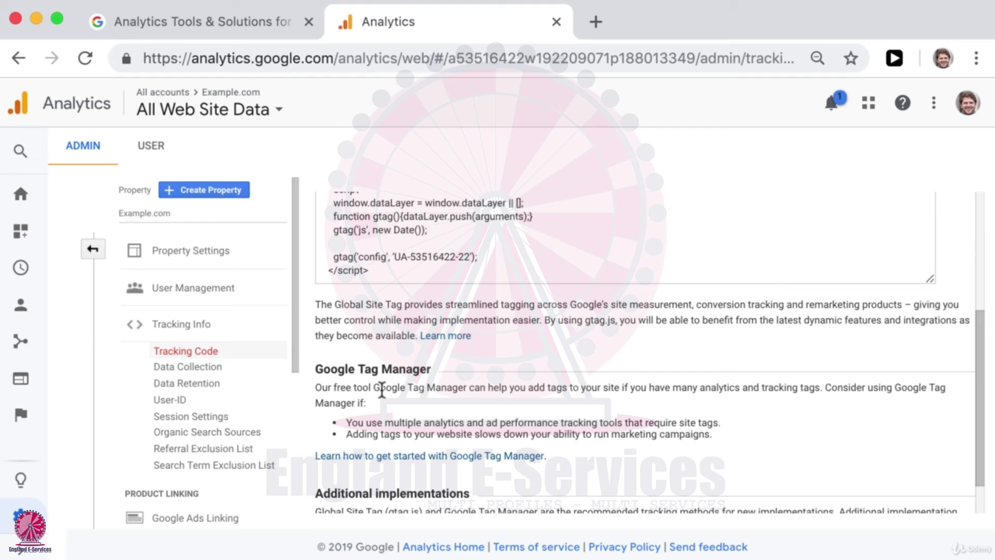
pyautogui.moveTo(376, 389); pyautogui.dragTo(464, 394)
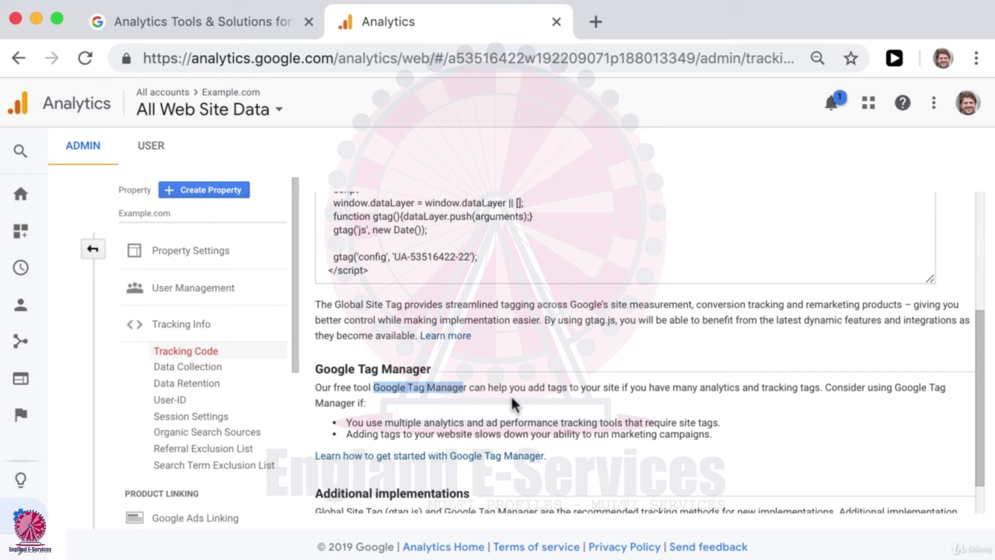
pyautogui.scroll(1, 512, 399)
pyautogui.moveTo(526, 399); pyautogui.dragTo(576, 401)
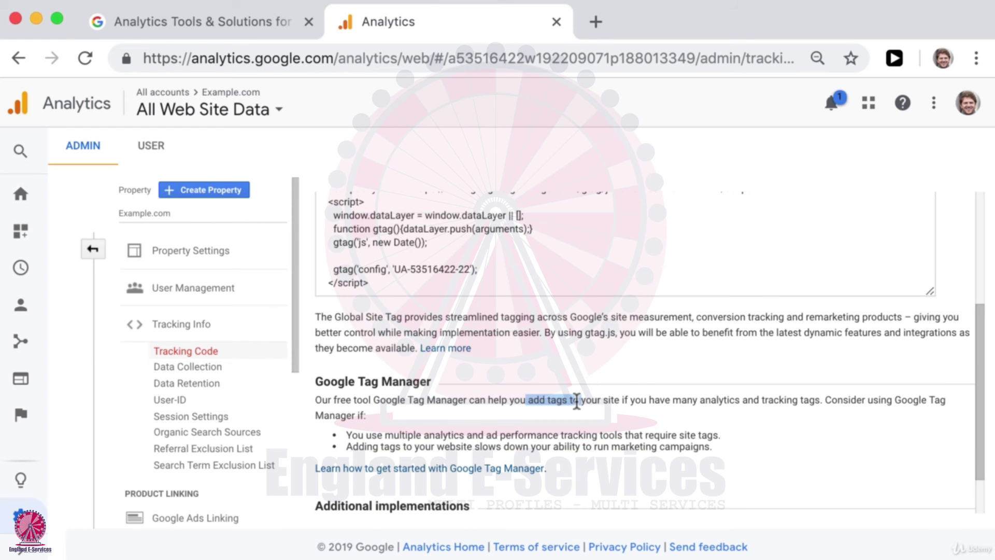
pyautogui.scroll(5, 576, 400)
pyautogui.scroll(-5, 489, 424)
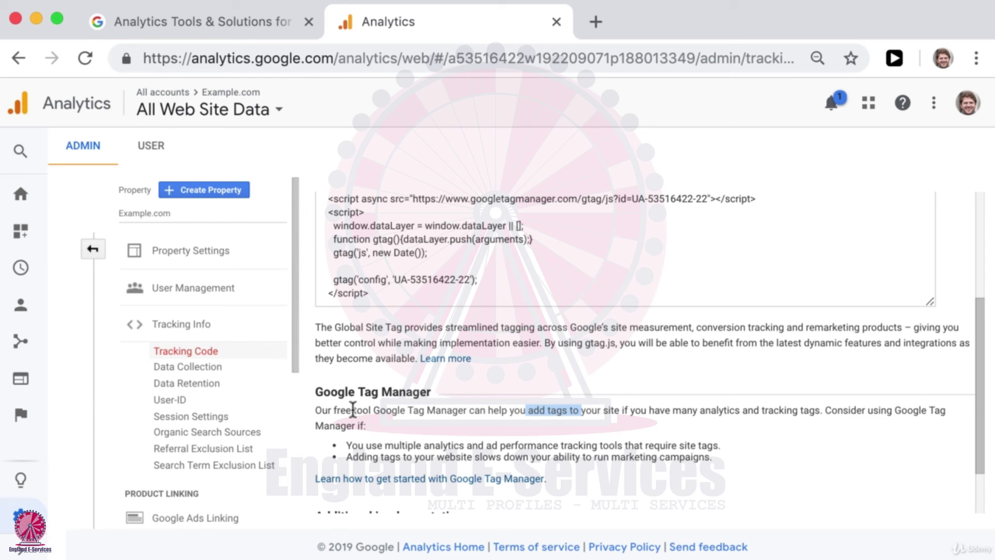
pyautogui.moveTo(314, 393); pyautogui.dragTo(430, 393)
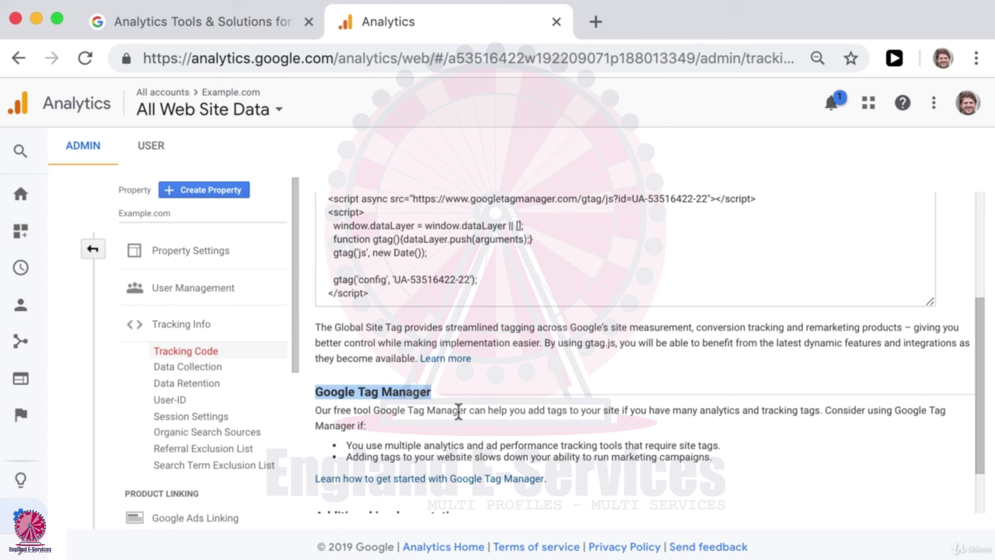
pyautogui.scroll(4, 458, 412)
pyautogui.scroll(-3, 438, 416)
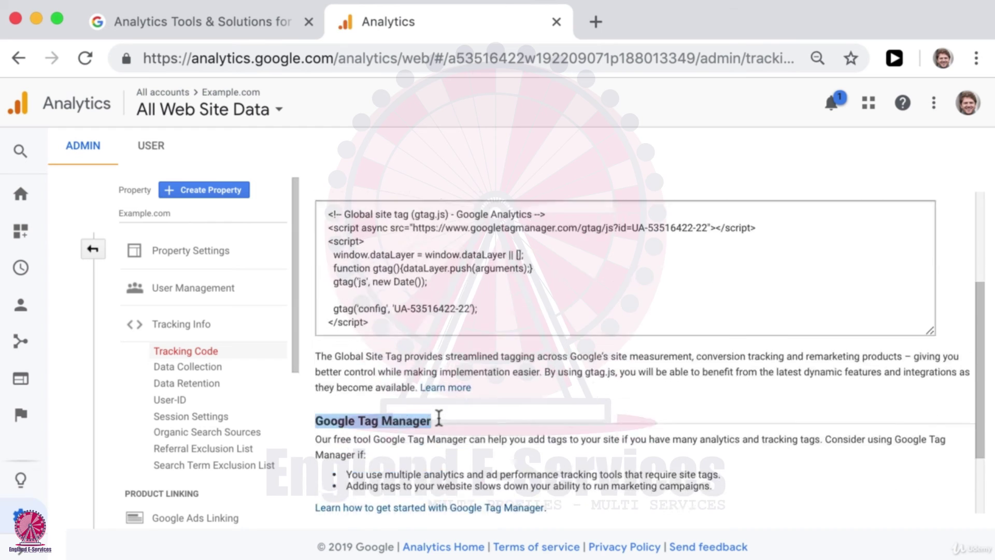
pyautogui.scroll(-2, 438, 418)
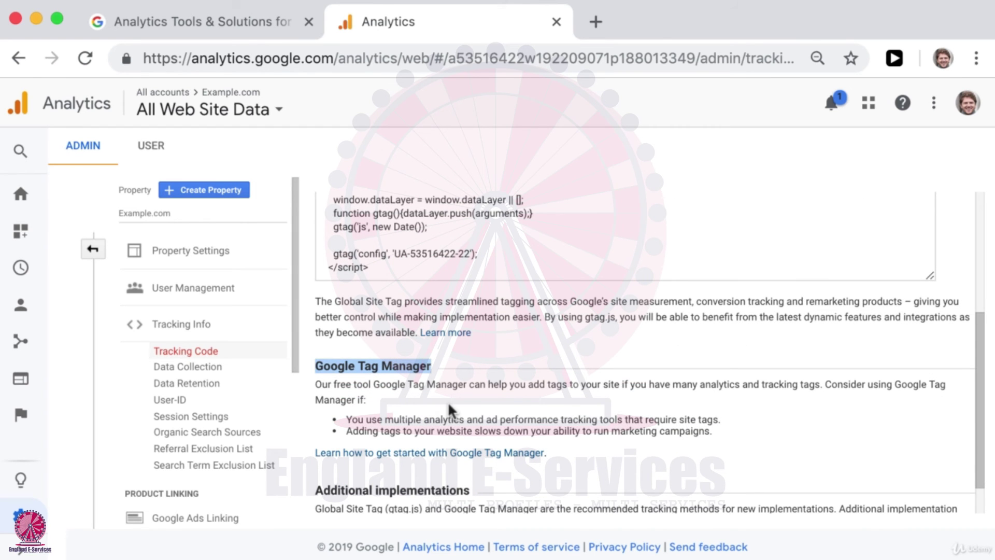
# Highlight the Google Tag Manager text on adding tags, then the Status heading and data-received message on Example.com's Tracking Code page
pyautogui.moveTo(546, 384); pyautogui.dragTo(570, 384)
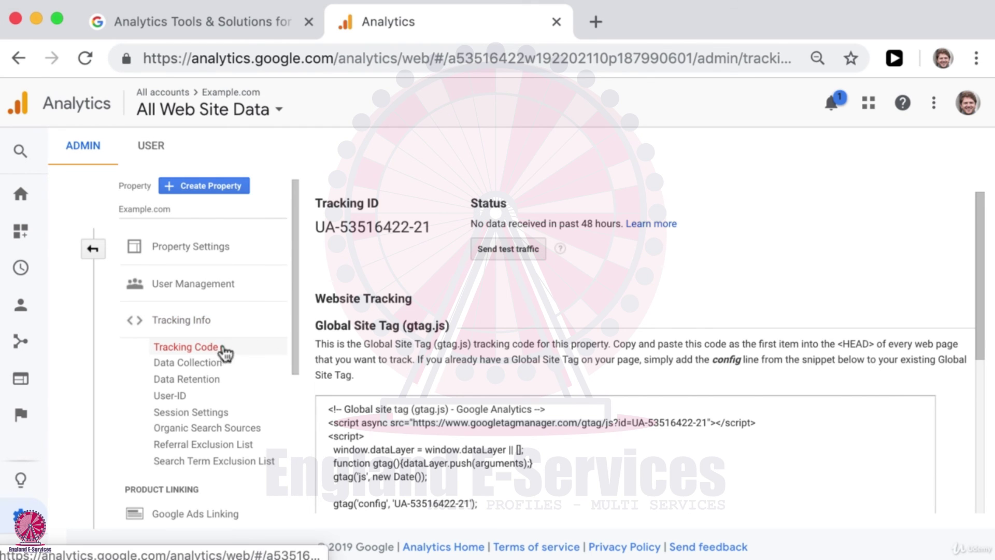
pyautogui.moveTo(476, 205); pyautogui.dragTo(512, 212)
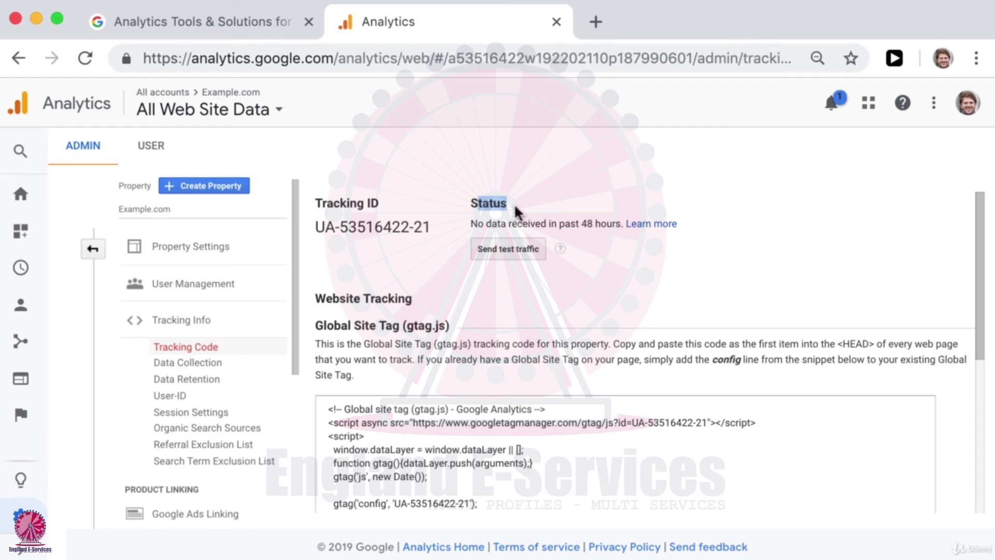
pyautogui.moveTo(470, 224); pyautogui.dragTo(620, 227)
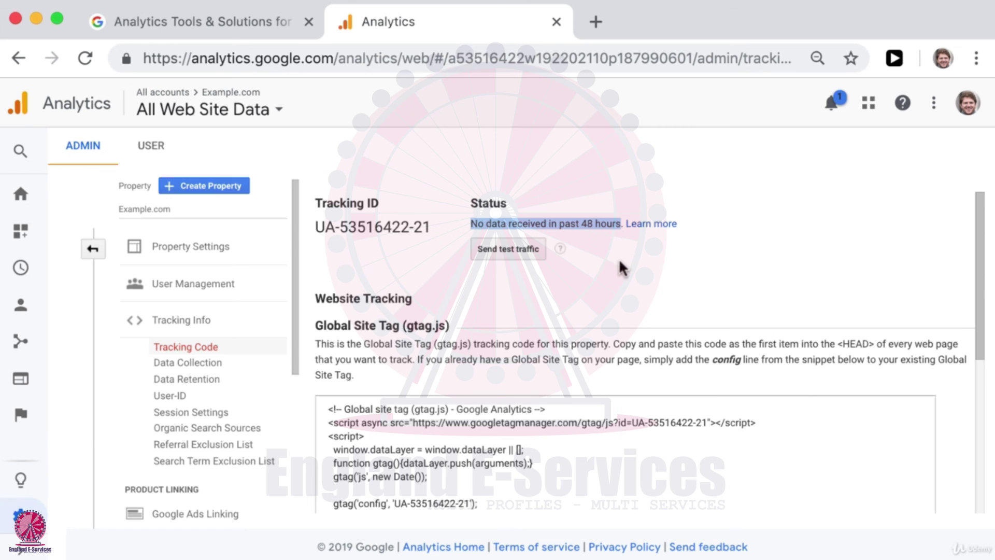
# Switch to the CompleteDigitalMarketingCourse.com property and highlight its traffic status and active users lines for review
pyautogui.click(223, 220)
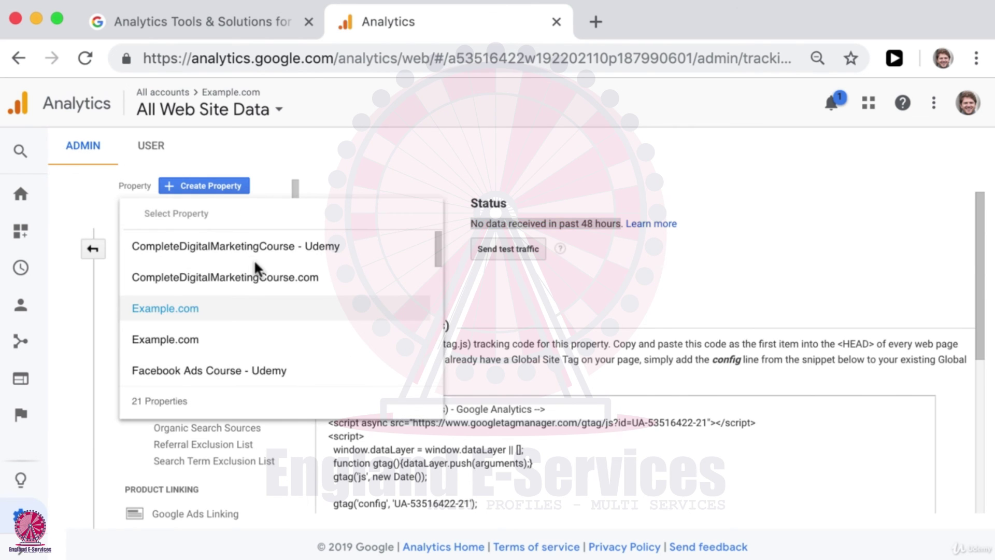
pyautogui.click(263, 279)
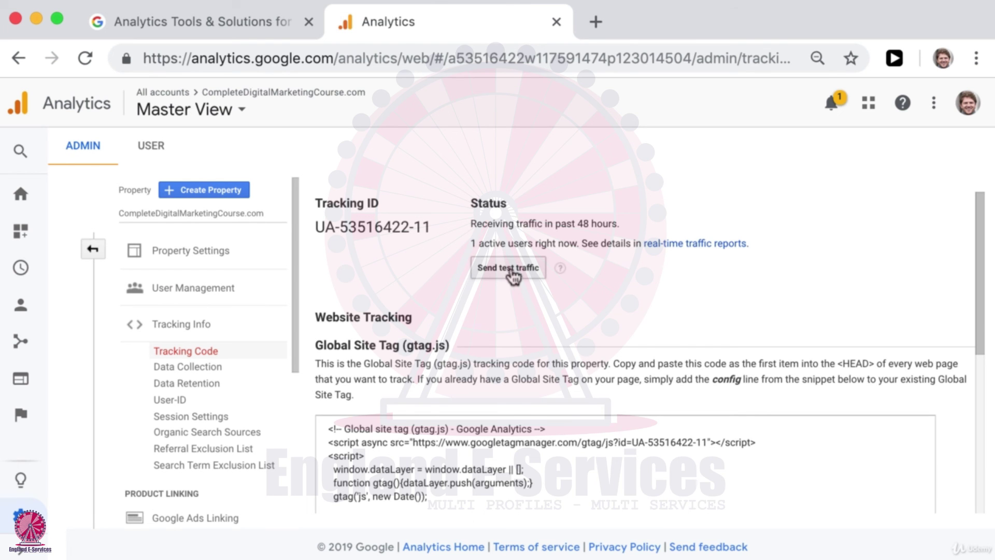
pyautogui.moveTo(473, 226); pyautogui.dragTo(632, 225)
pyautogui.click(633, 225)
pyautogui.moveTo(472, 244); pyautogui.dragTo(581, 244)
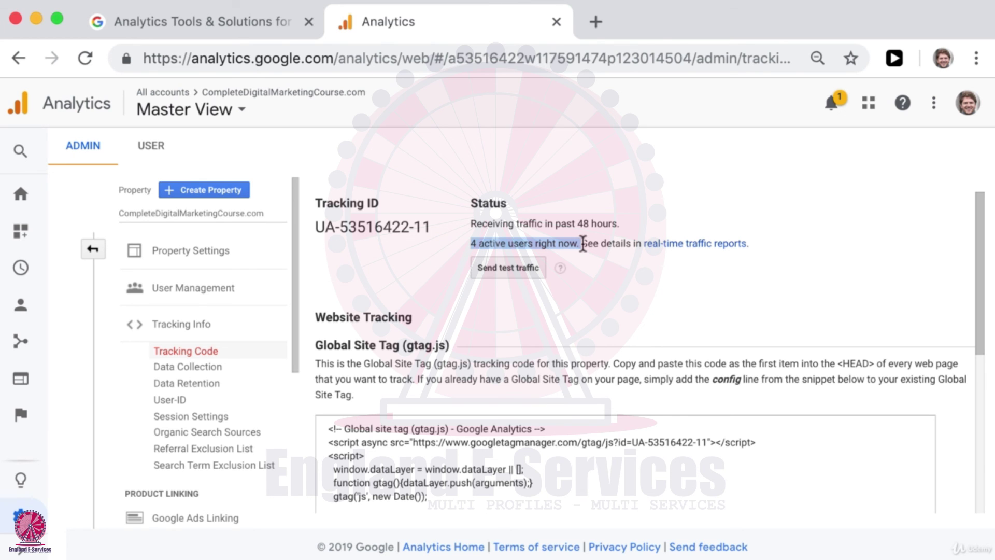
pyautogui.click(634, 295)
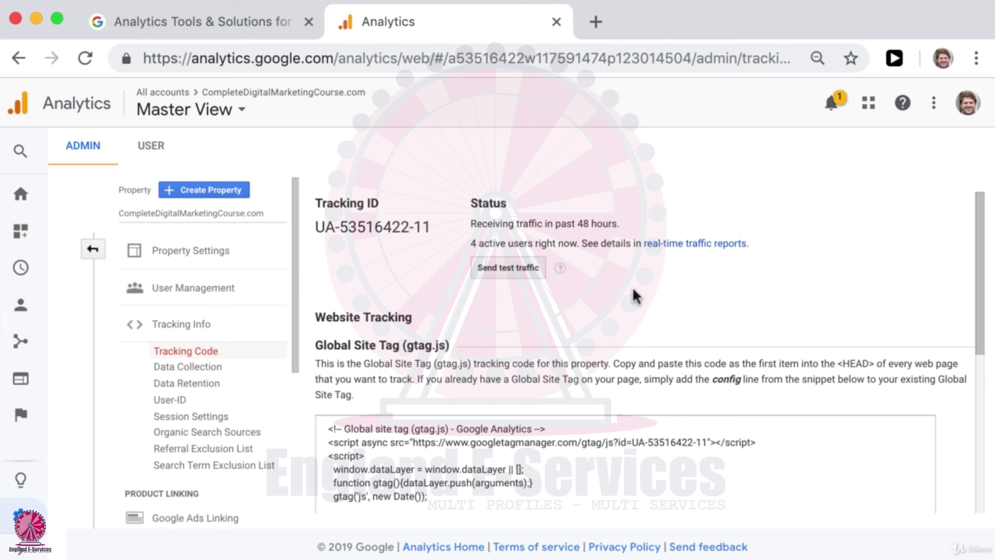